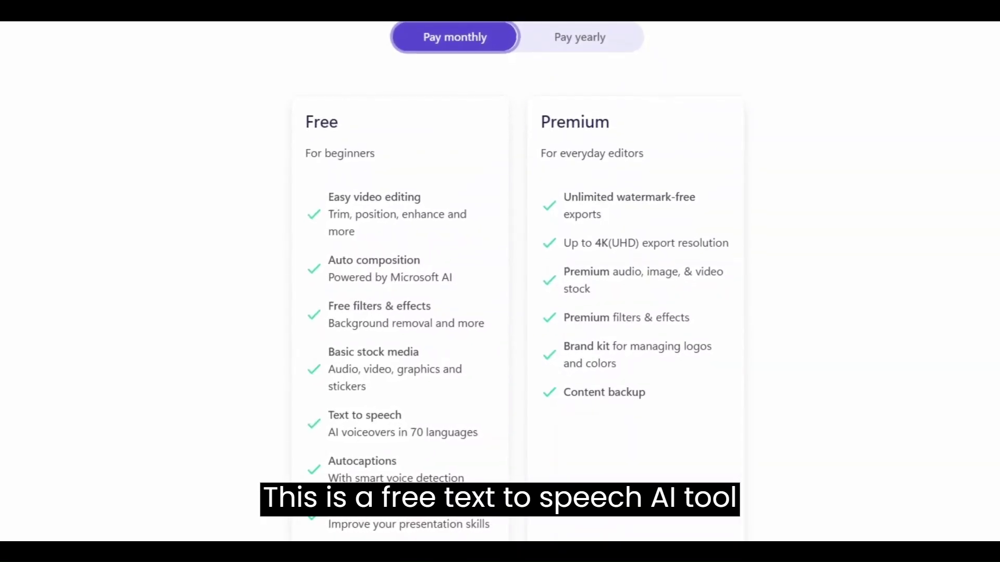
# - Highlight the Text to speech and AI voiceovers lines, then search Bing for 'clipchamp'
pyautogui.scroll(-5, 273, 50)
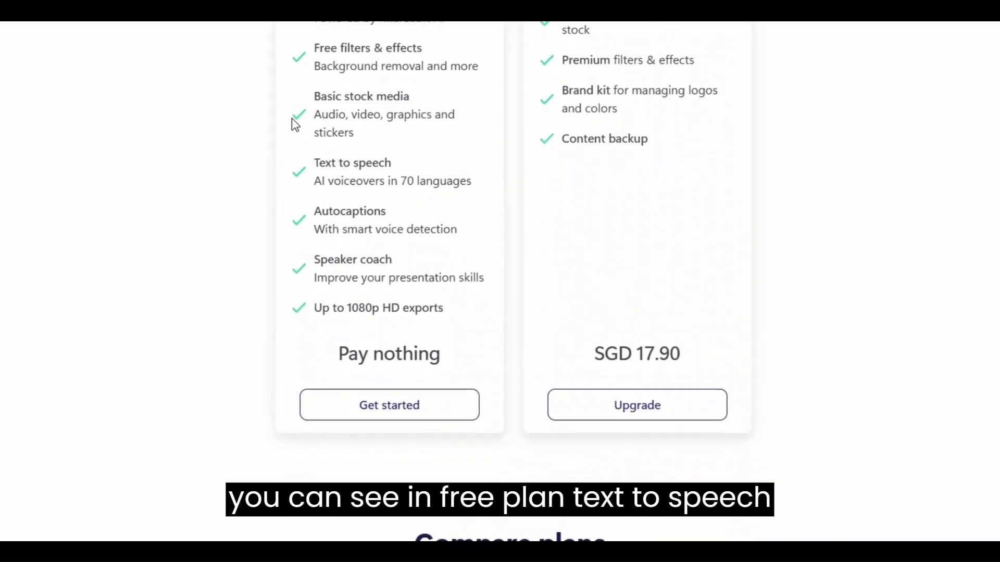
pyautogui.moveTo(313, 163); pyautogui.dragTo(393, 163)
pyautogui.moveTo(477, 181); pyautogui.dragTo(298, 164)
pyautogui.scroll(5, 375, 260)
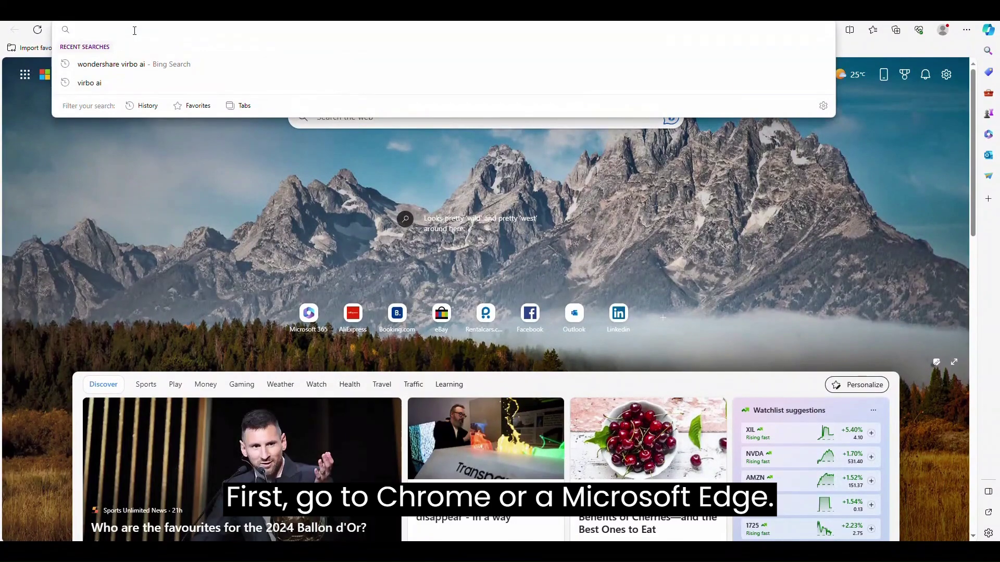
pyautogui.write('clipchamp')
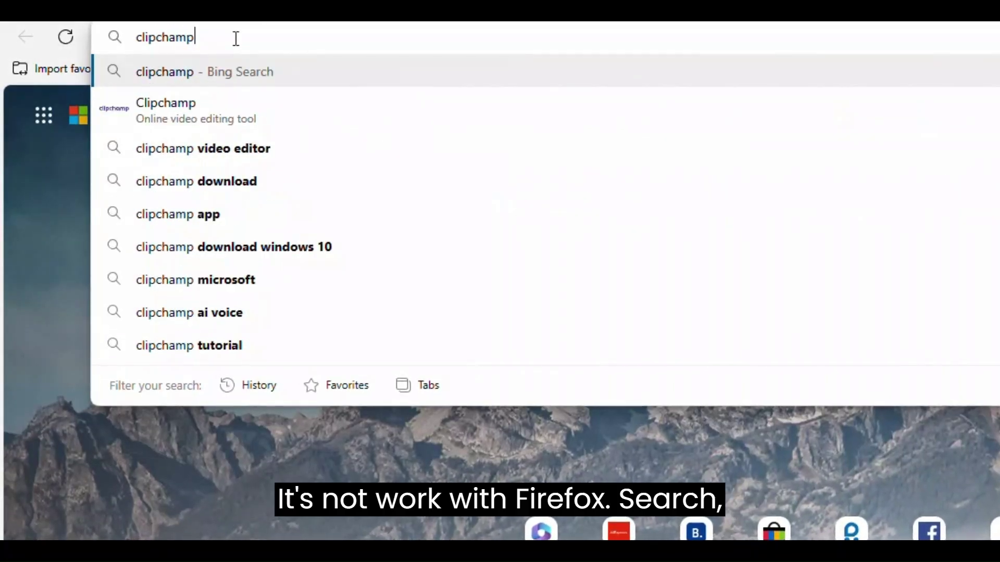
pyautogui.press('Return')
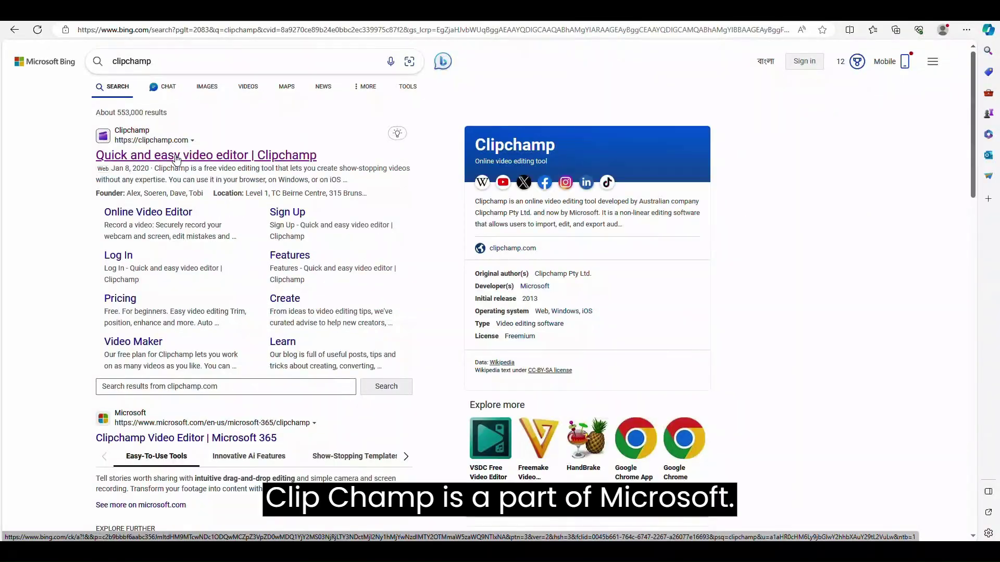
# - Open the official Clipchamp site from the results and choose 'Try for free' to reach the app
pyautogui.click(326, 274)
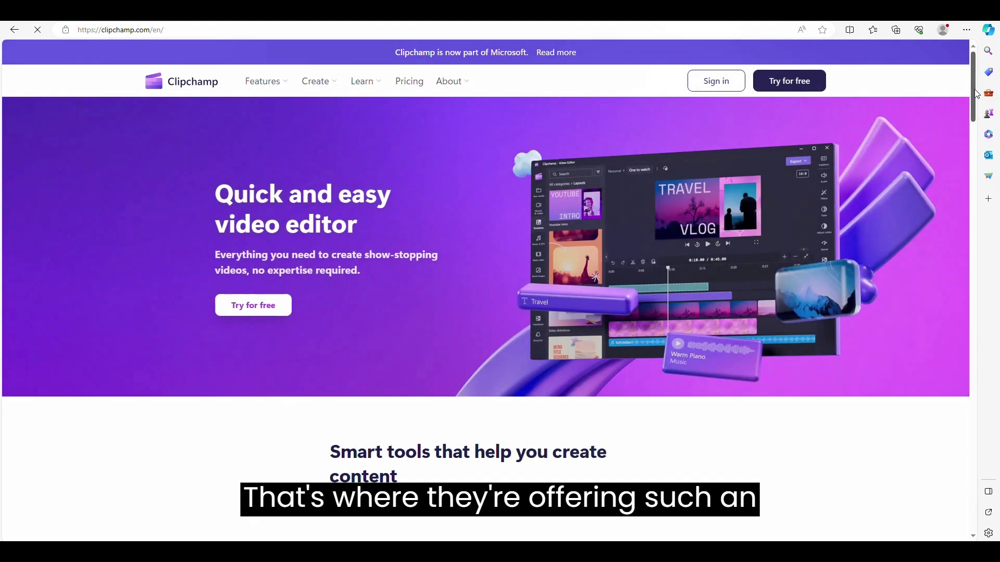
pyautogui.moveTo(972, 94)
pyautogui.mouseDown()
pyautogui.moveTo(970, 216)
pyautogui.moveTo(967, 92)
pyautogui.mouseUp()
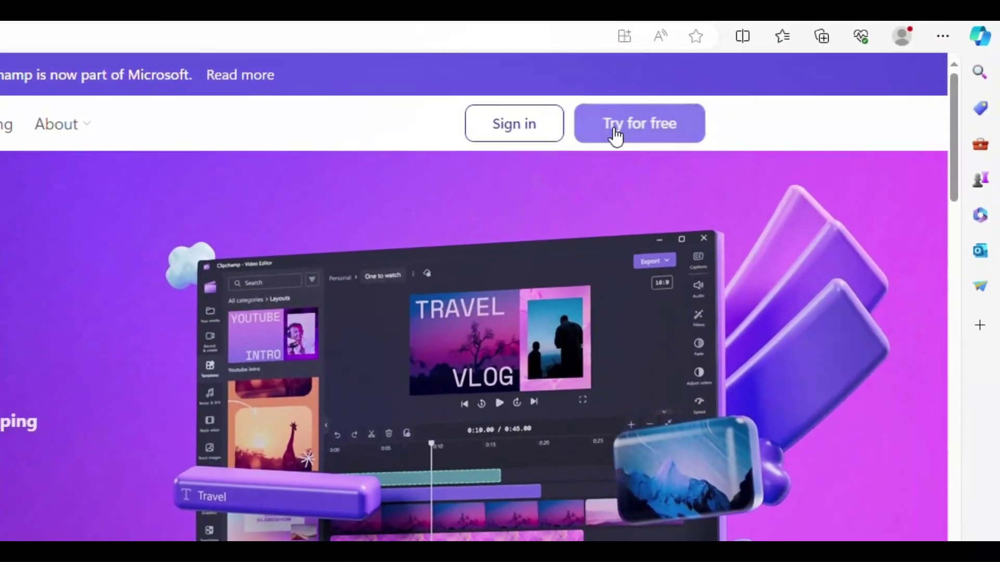
pyautogui.click(615, 134)
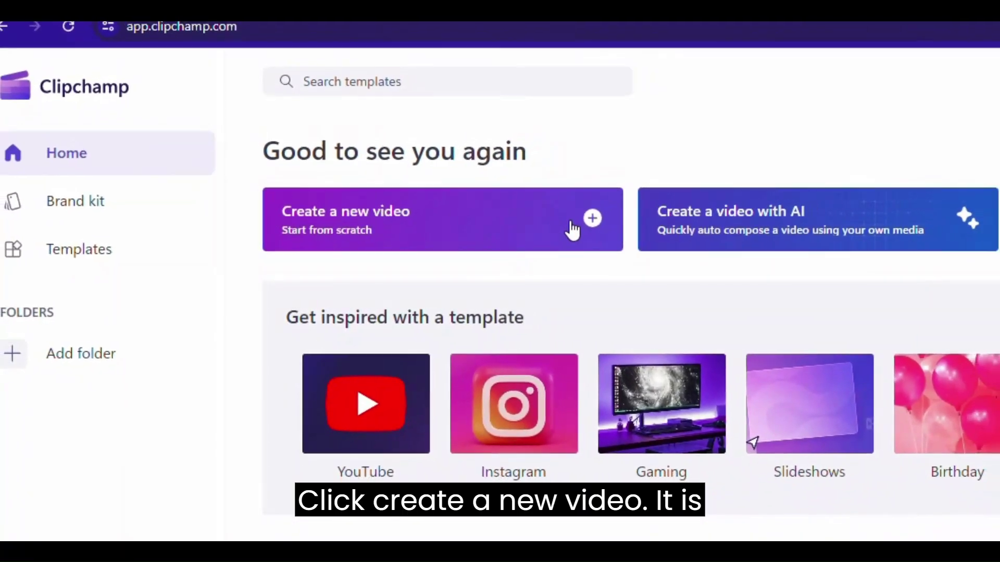
# - Create a new blank video and add a Text to speech clip from Record & create
pyautogui.click(557, 230)
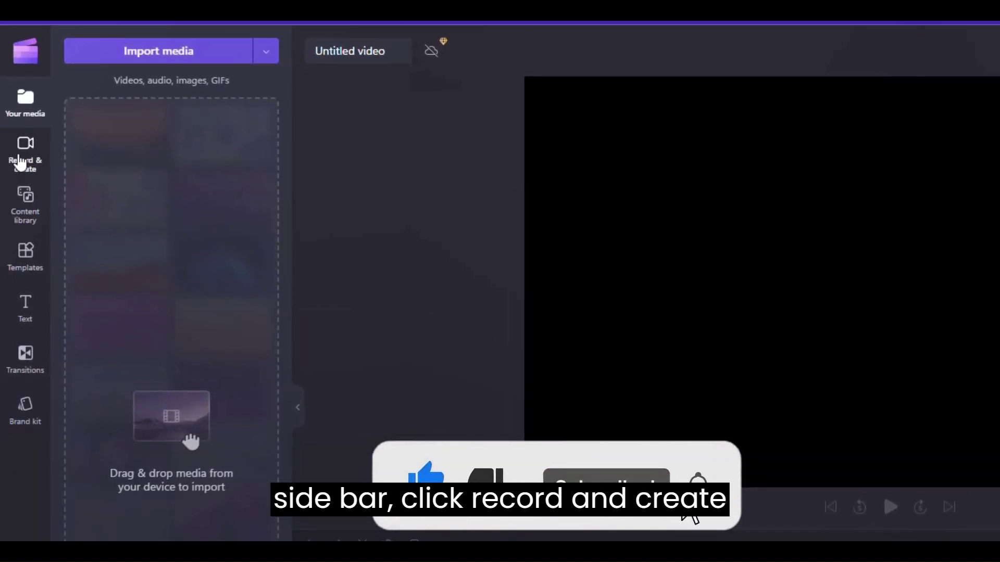
pyautogui.click(21, 160)
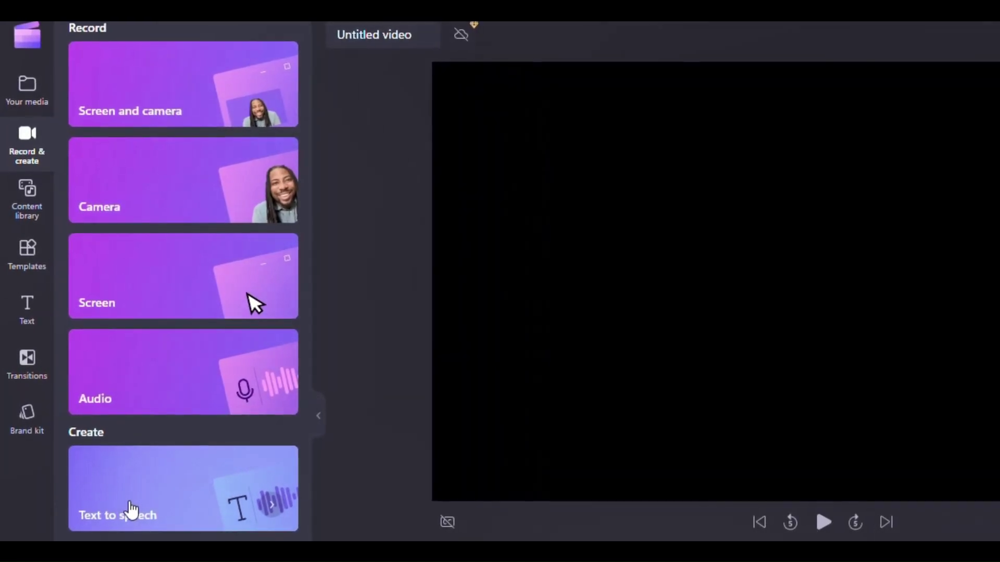
pyautogui.click(208, 506)
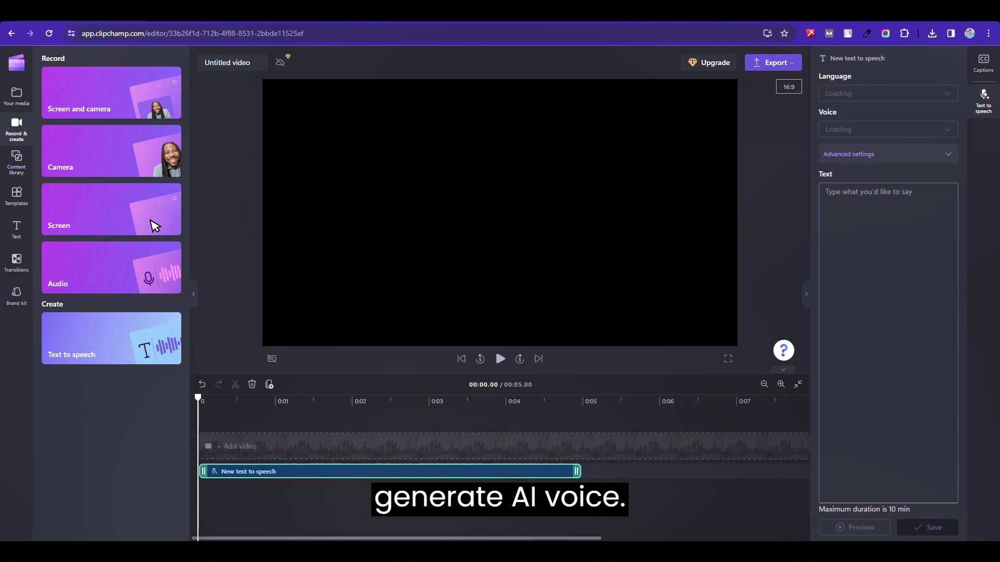
# - Set the narration language to English (United States) and the voice to Sara
pyautogui.click(908, 95)
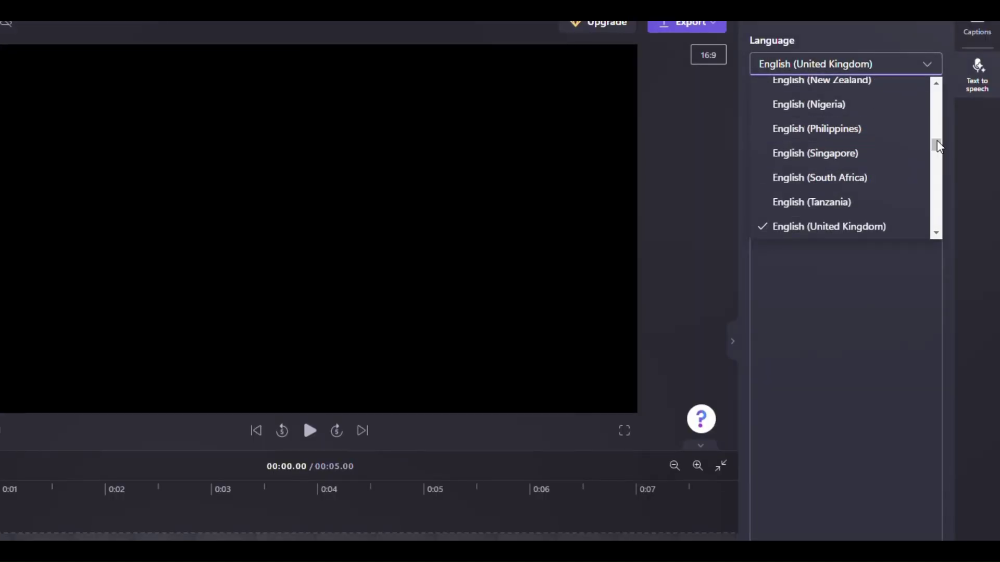
pyautogui.moveTo(939, 146)
pyautogui.mouseDown()
pyautogui.moveTo(937, 90)
pyautogui.moveTo(937, 152)
pyautogui.mouseUp()
pyautogui.click(867, 237)
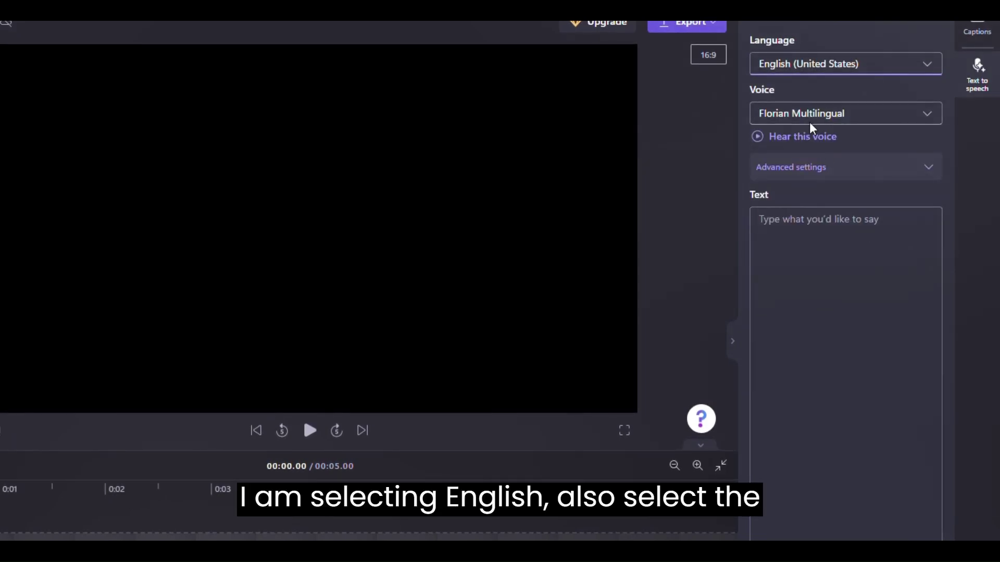
pyautogui.click(836, 118)
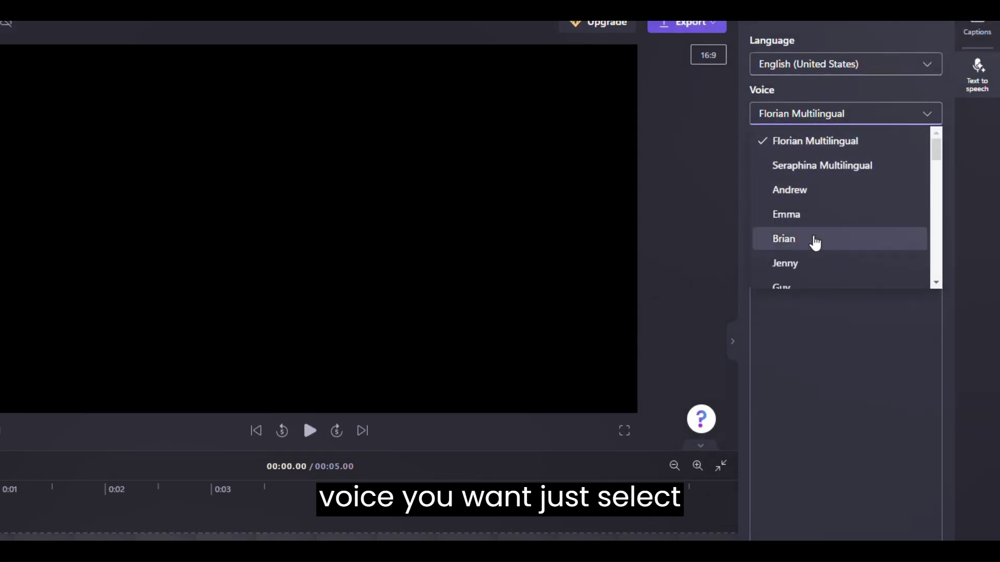
pyautogui.moveTo(936, 149); pyautogui.dragTo(934, 175)
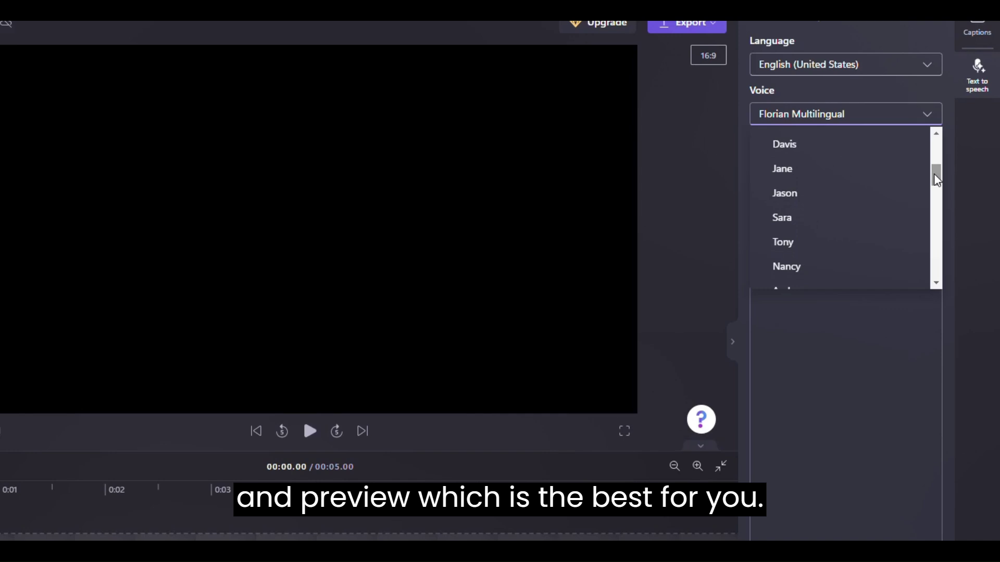
pyautogui.click(810, 224)
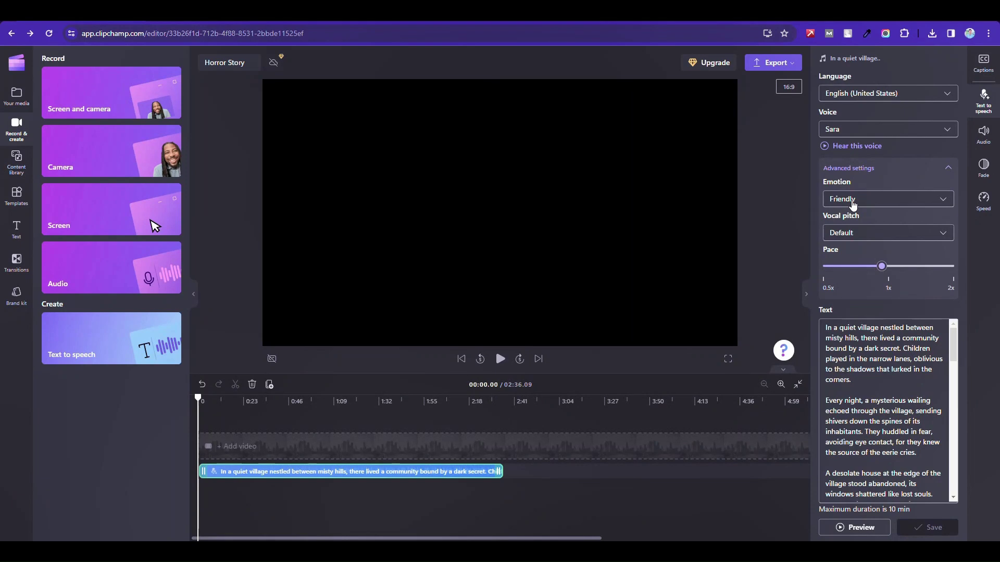
# - Try the Excited emotion on the narration and preview how it sounds
pyautogui.click(853, 200)
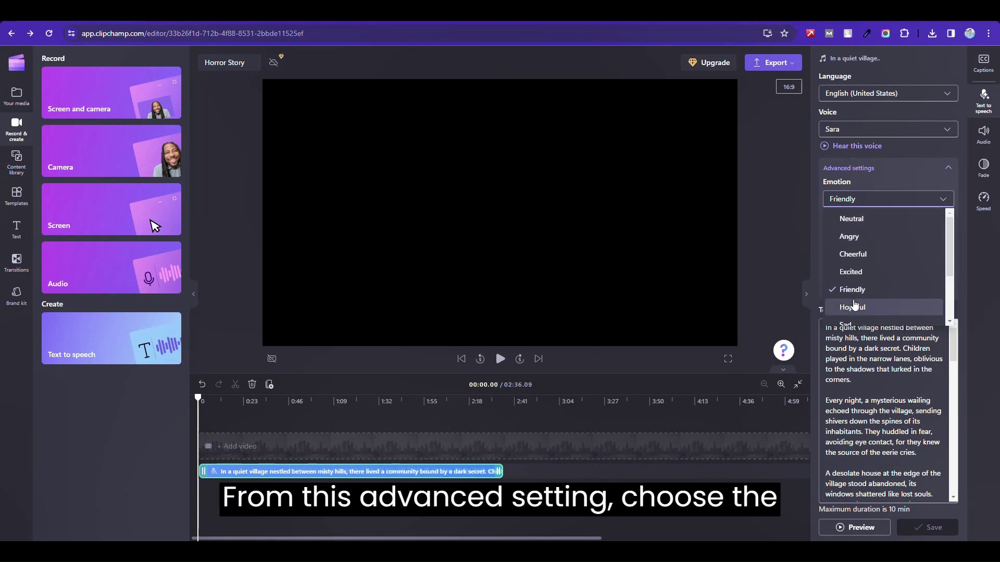
pyautogui.click(857, 273)
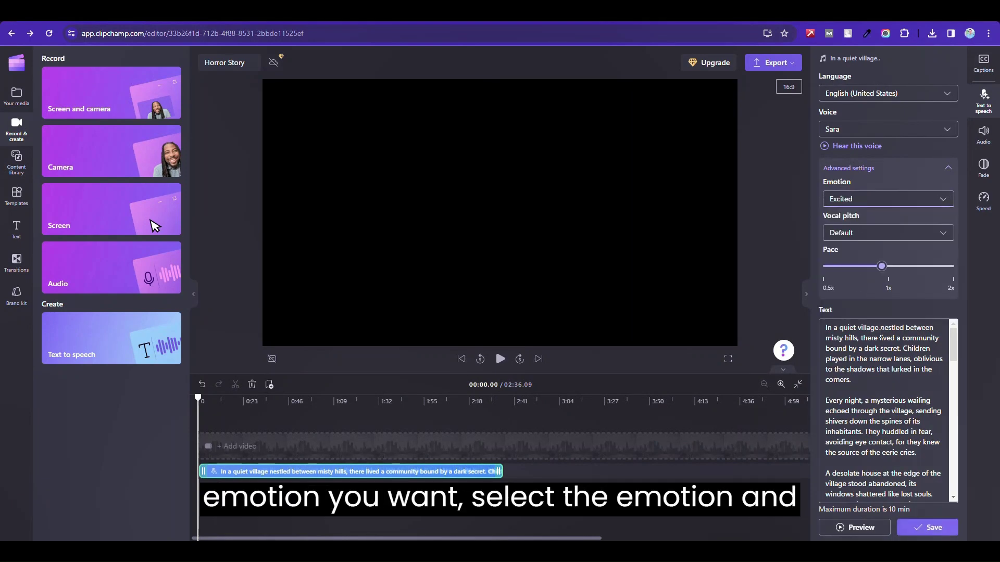
pyautogui.click(840, 529)
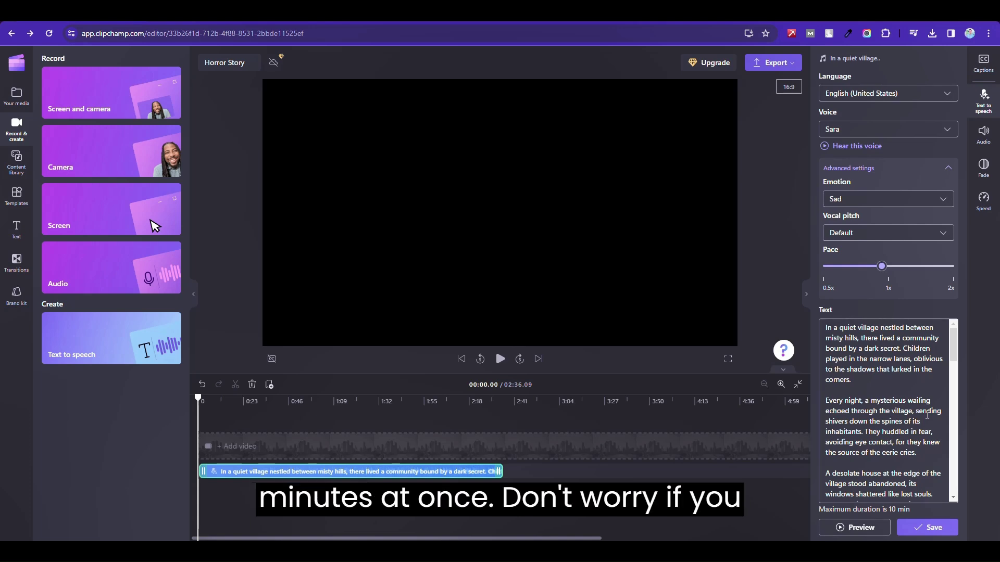
# - Switch the emotion to Sad and save the text-to-speech clip
pyautogui.click(889, 203)
pyautogui.scroll(-1, 899, 243)
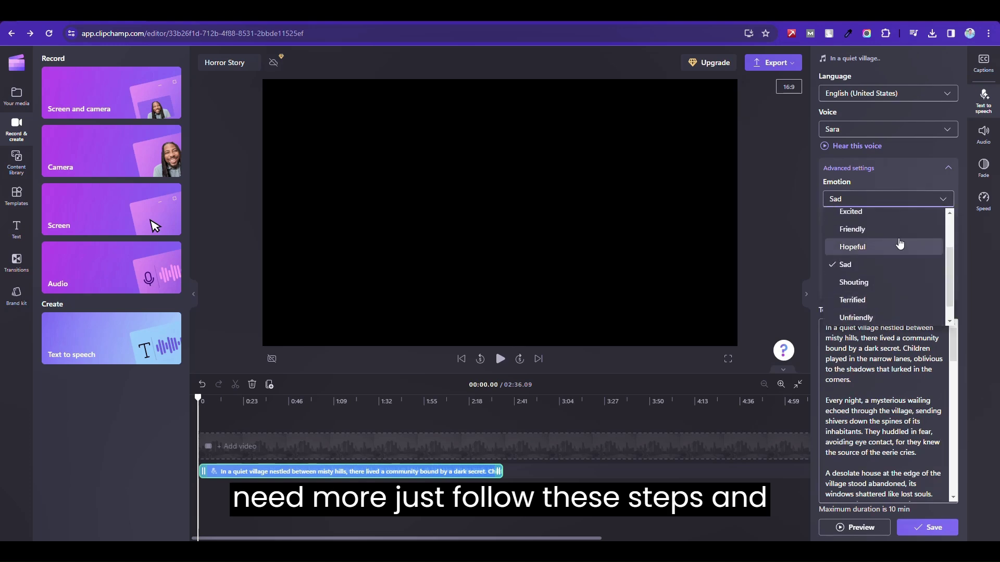
pyautogui.click(880, 359)
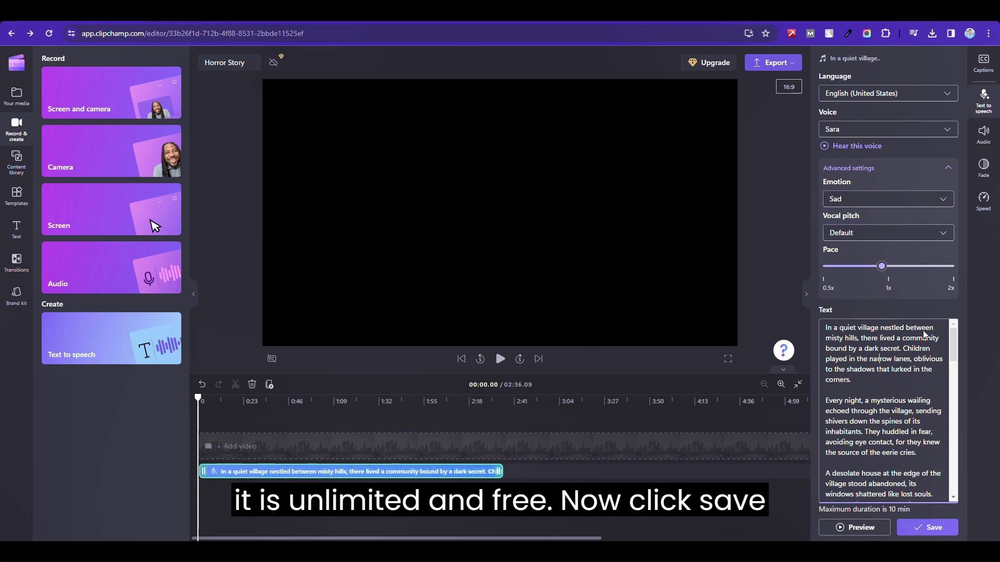
pyautogui.click(920, 533)
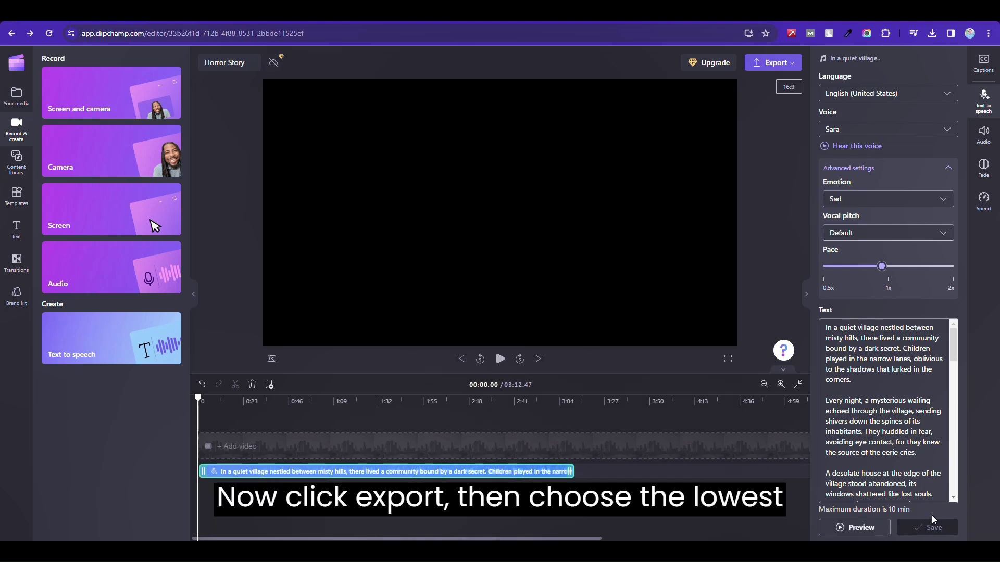
# - Export the Horror Story video at 480p quality
pyautogui.click(786, 63)
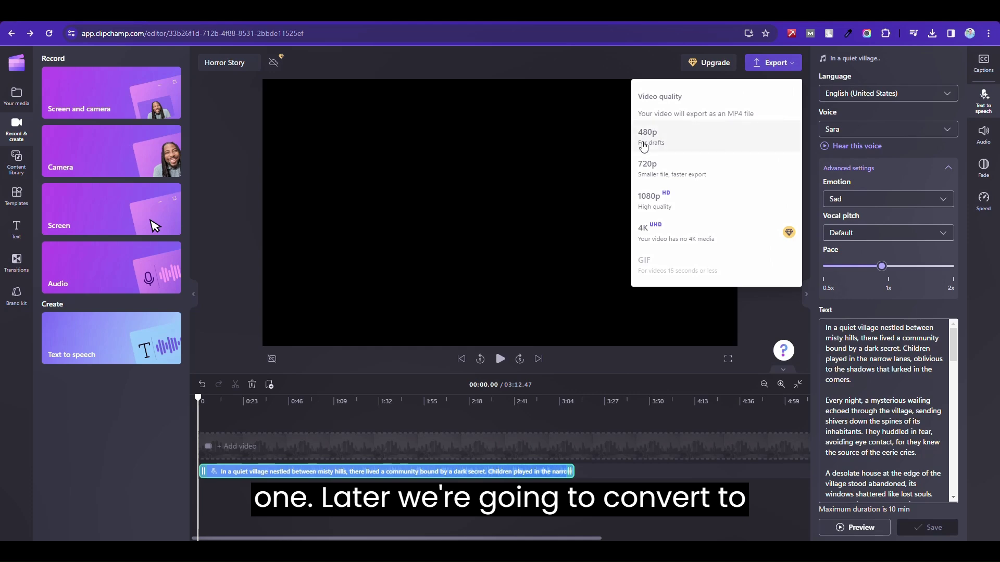
pyautogui.click(643, 147)
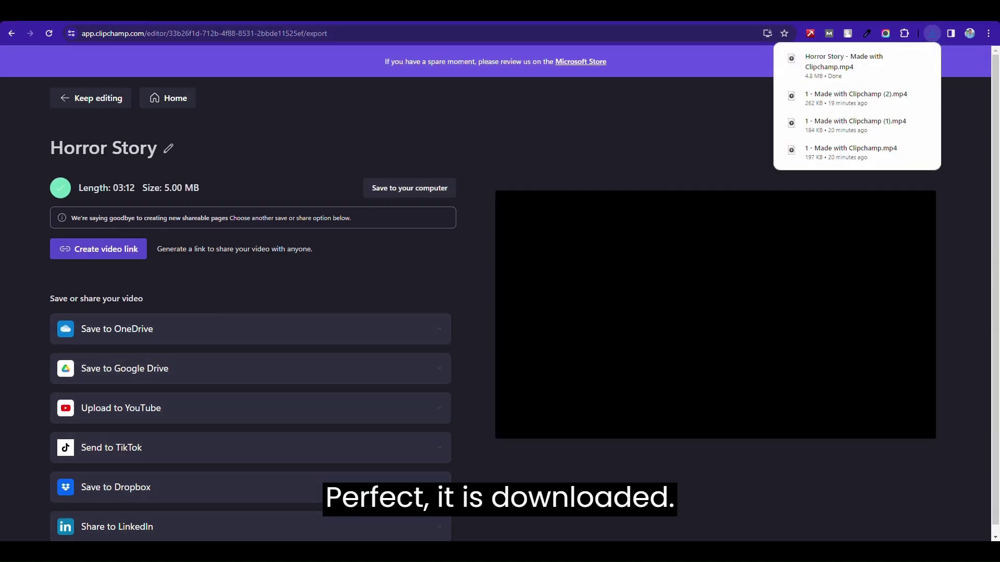
# - Play the downloaded Horror Story MP4 from the browser's downloads list
pyautogui.click(834, 73)
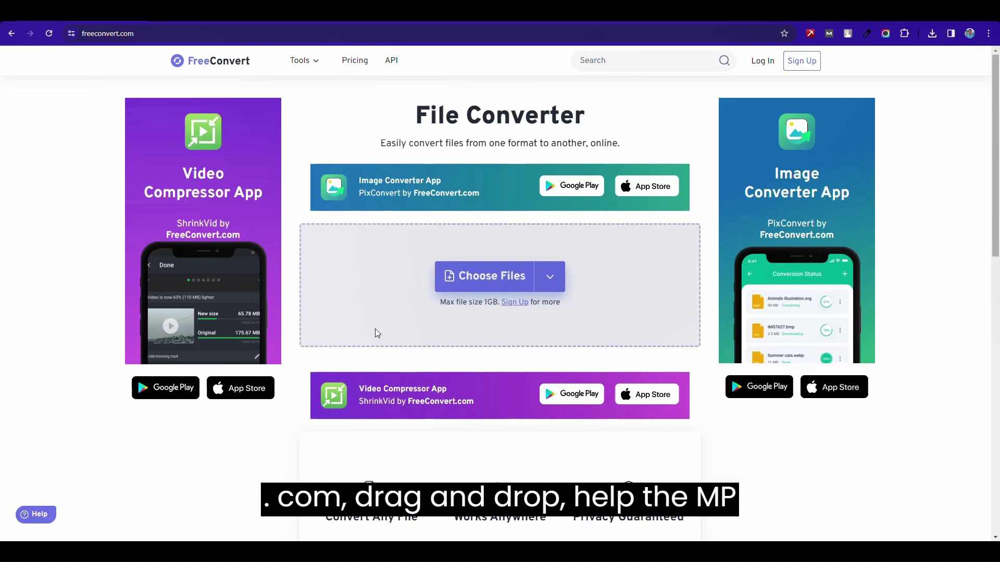
# - Drop the Horror Story MP4 into FreeConvert, set output to Audio > MP3, and convert
pyautogui.hotkey('alt', 'Tab')
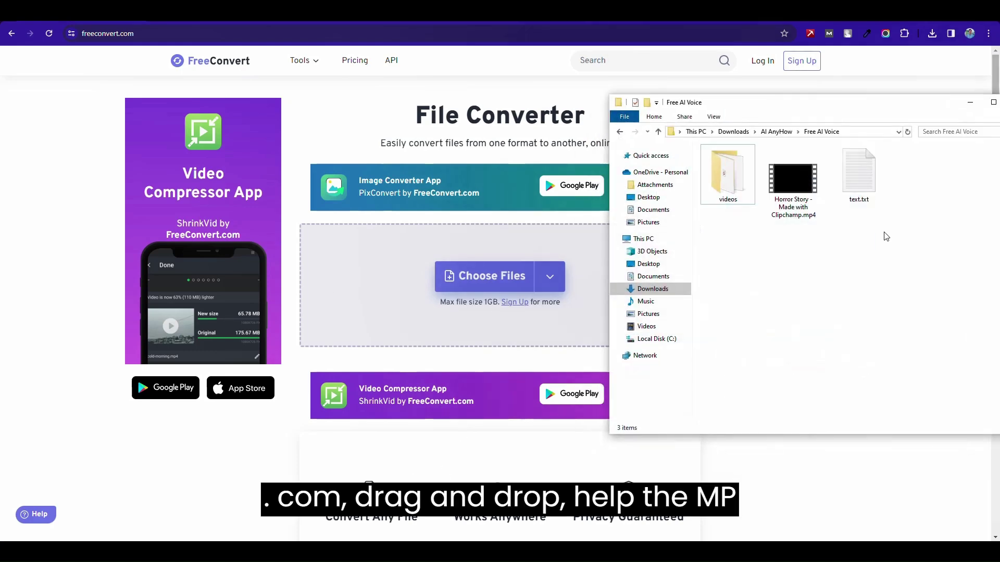
pyautogui.moveTo(793, 182); pyautogui.dragTo(481, 281)
pyautogui.click(618, 266)
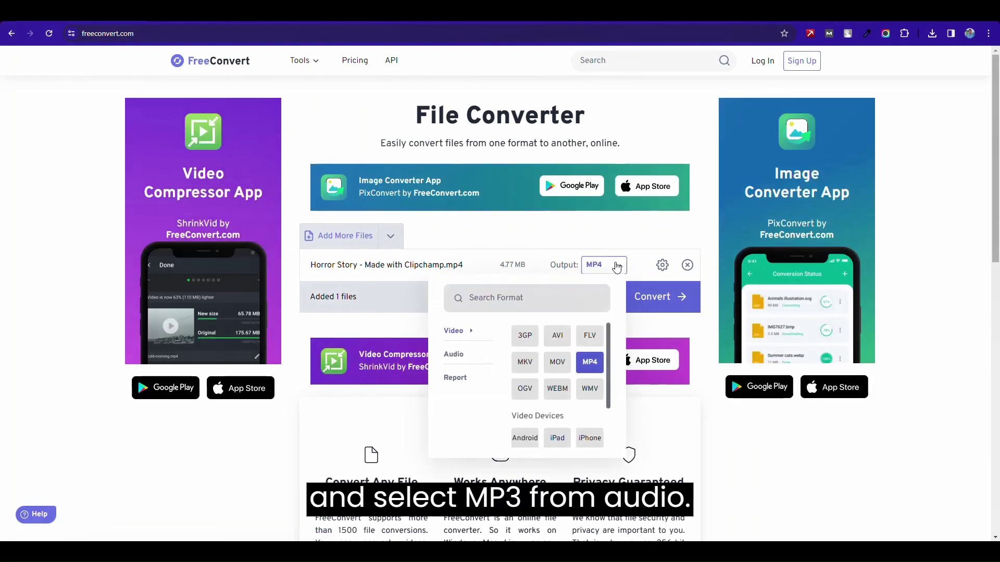
pyautogui.click(452, 354)
pyautogui.click(525, 389)
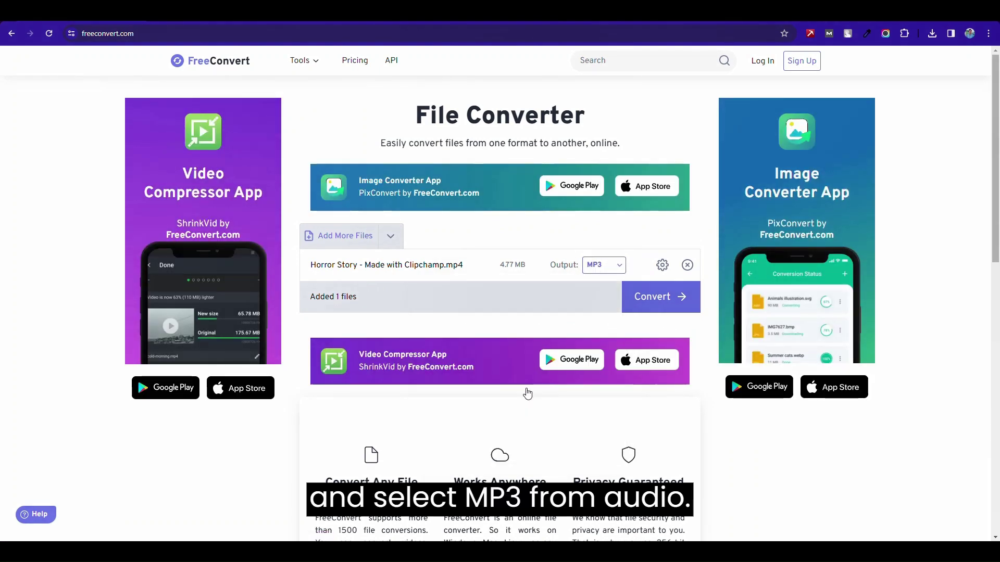
pyautogui.click(664, 305)
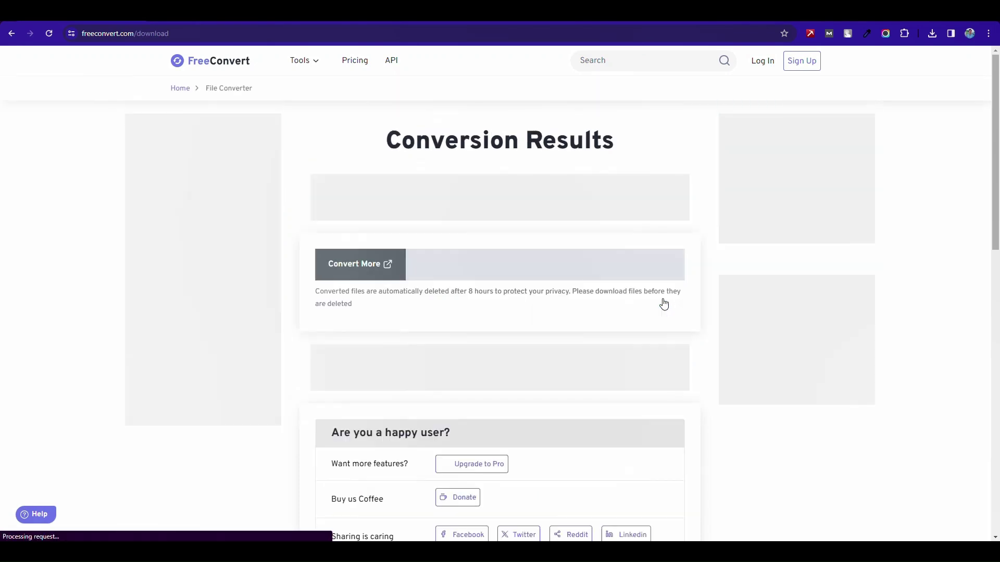